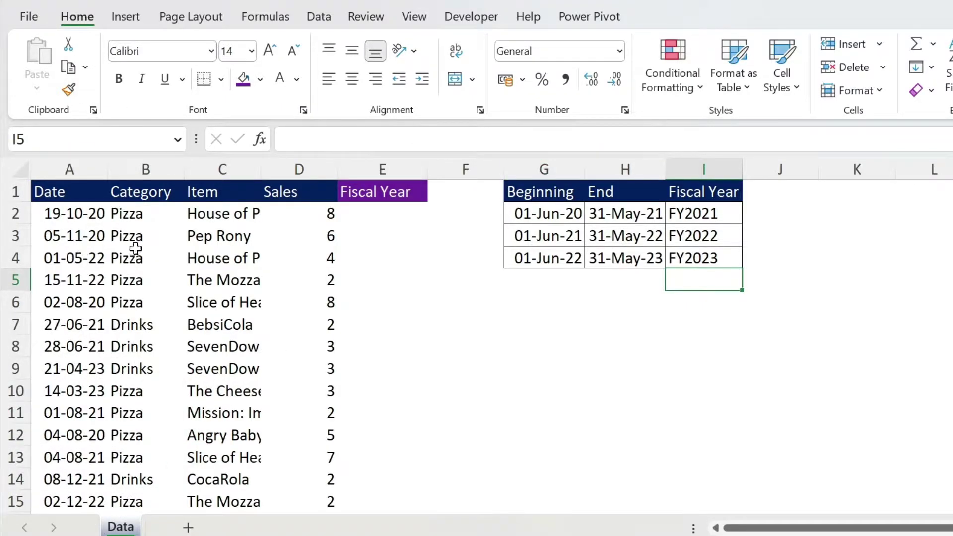
Step: Create a pivot table on a new sheet with Item in Rows and Sum of Sales in Values
left_click(135, 237)
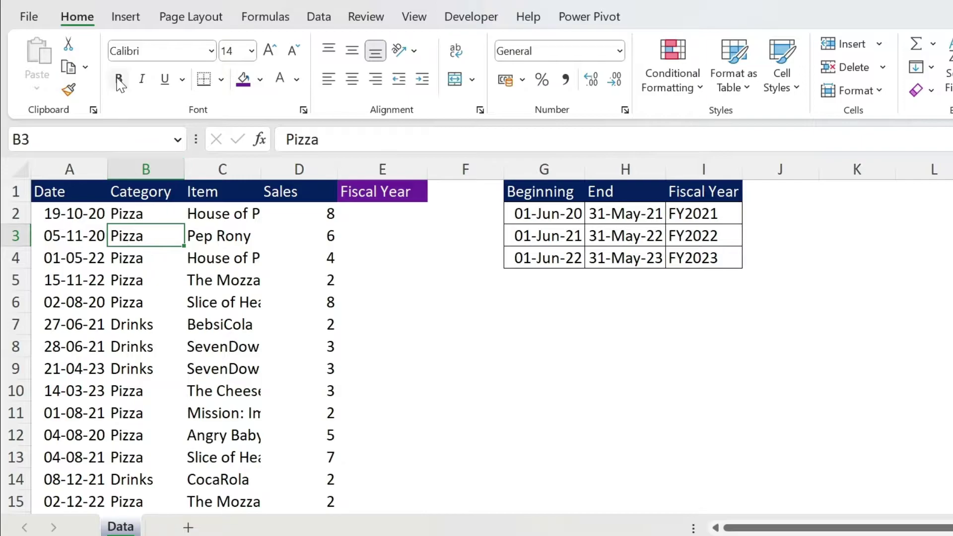
left_click(127, 17)
left_click(59, 48)
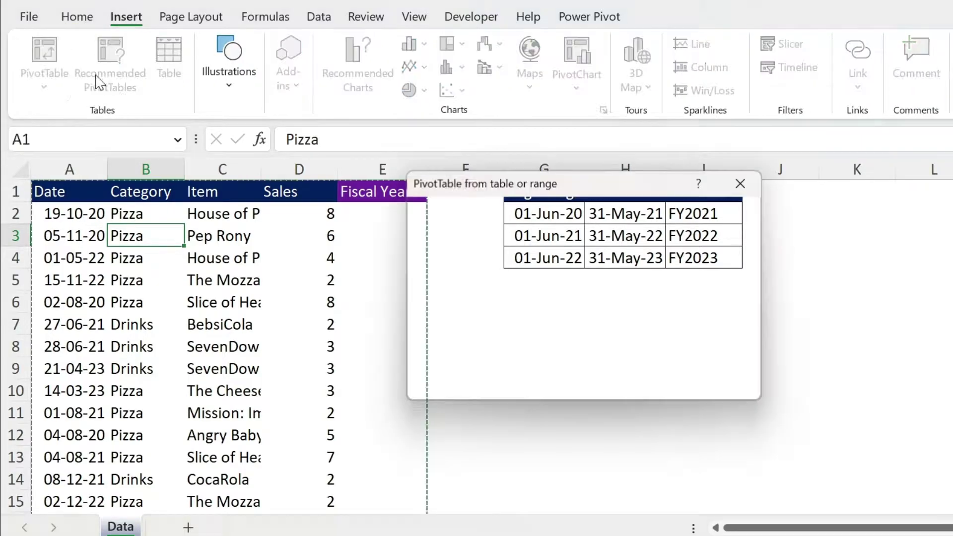
left_click(608, 378)
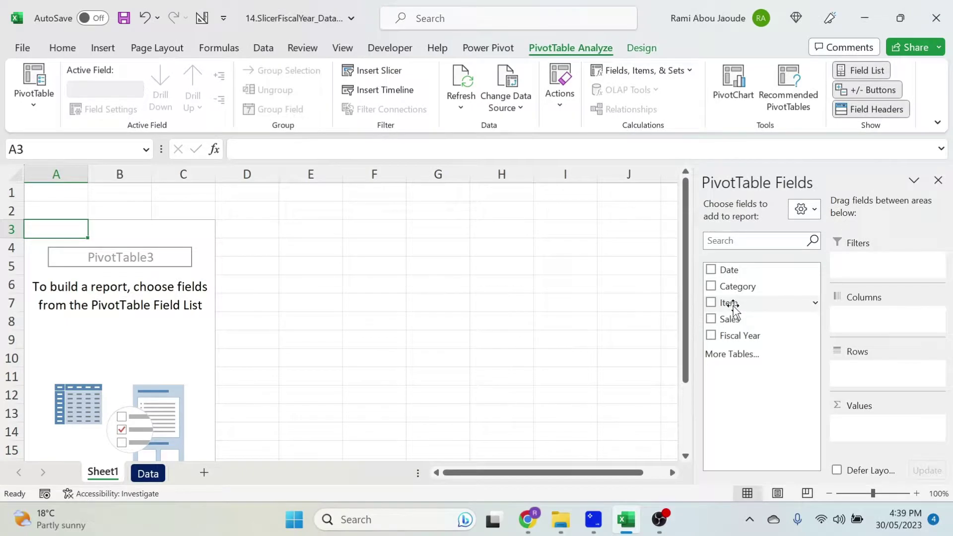
left_click_drag(733, 308, 888, 373)
left_click_drag(749, 322, 894, 423)
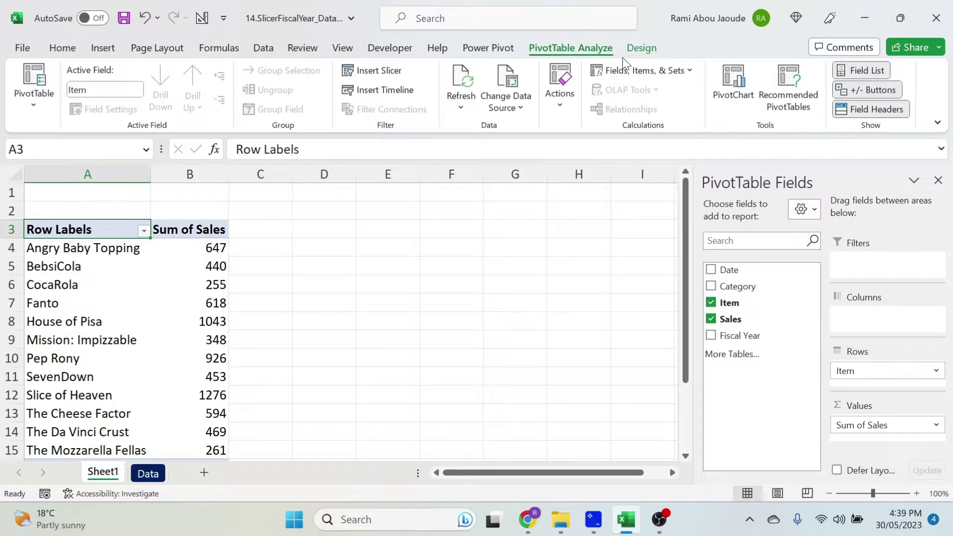
Step: Apply a blue Medium pivot table style and hide the worksheet gridlines
left_click(638, 48)
left_click(739, 112)
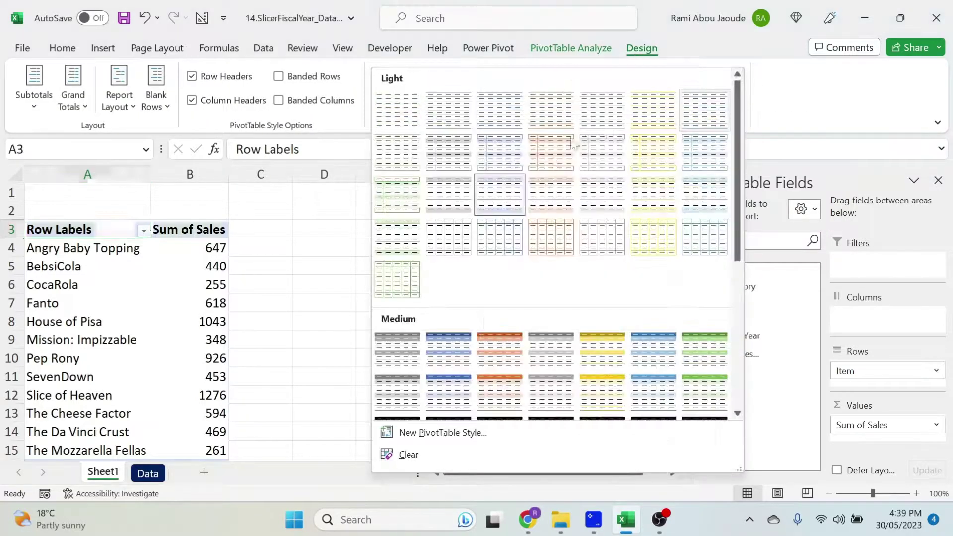
left_click(457, 357)
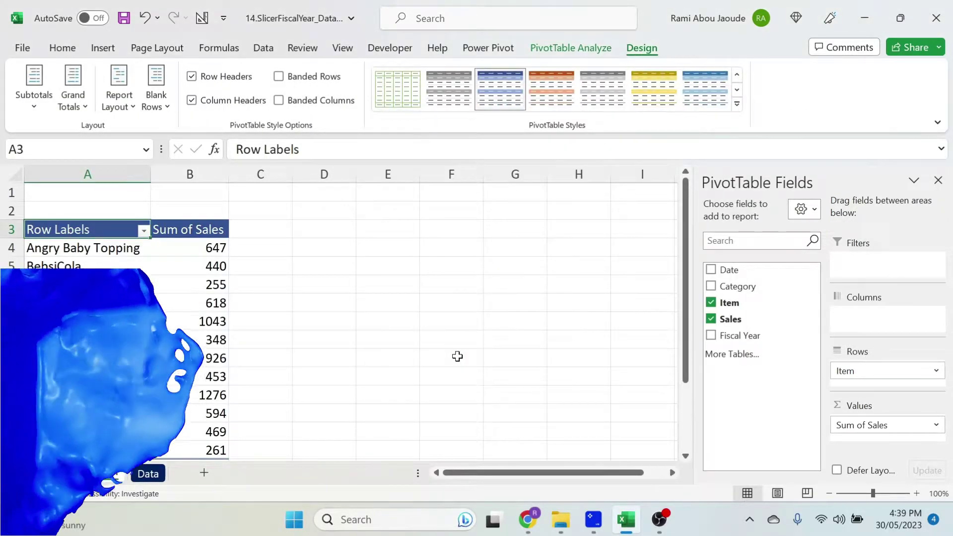
left_click(337, 50)
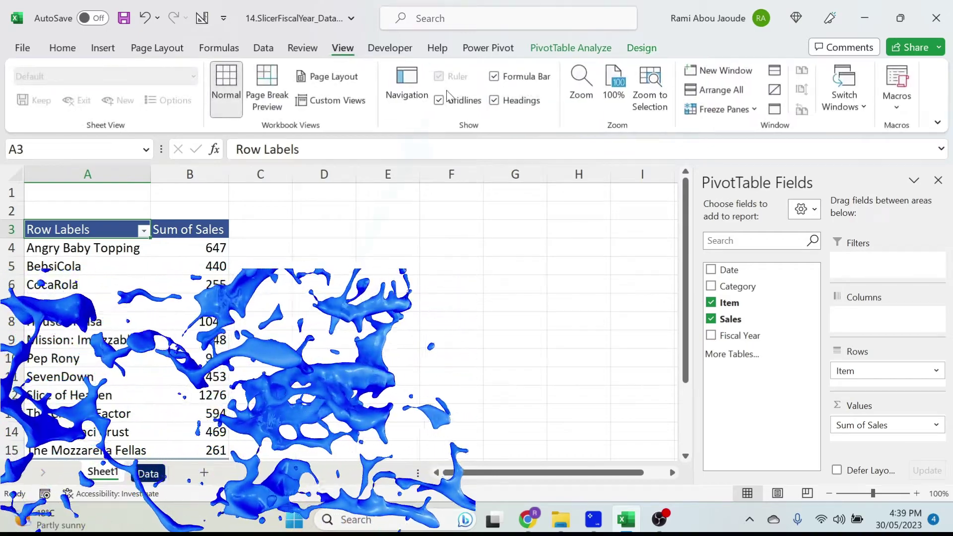
left_click(448, 97)
left_click(367, 263)
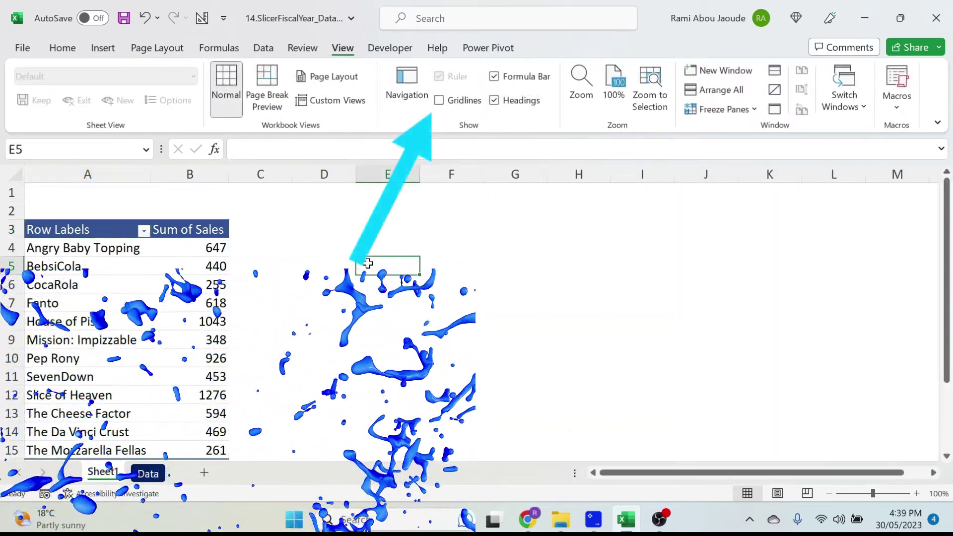
Step: Copy the pivot table to D3 and switch the copy's rows from Item to Fiscal Year
left_click_drag(89, 230, 204, 427)
key("ctrl+c")
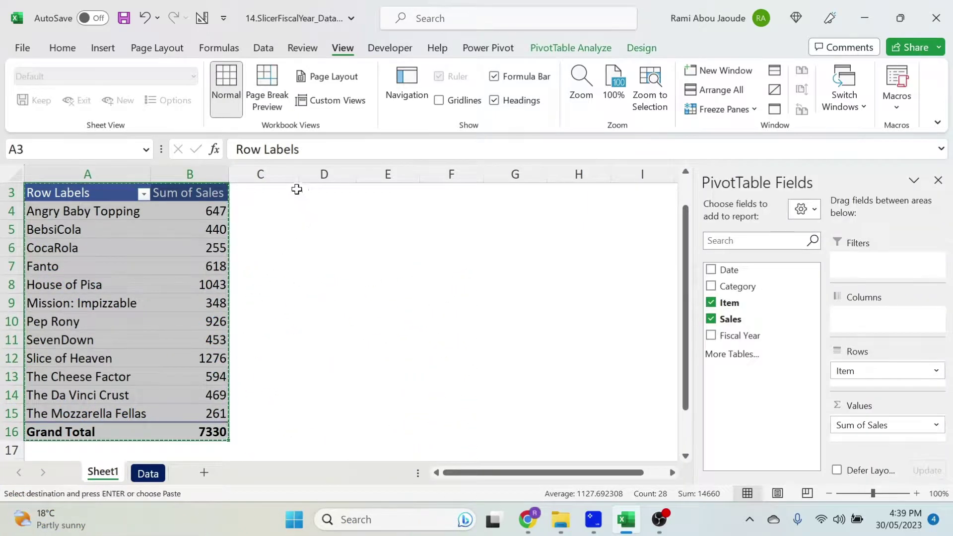
scroll(296, 189, "up", 1)
left_click(306, 232)
key("ctrl+v")
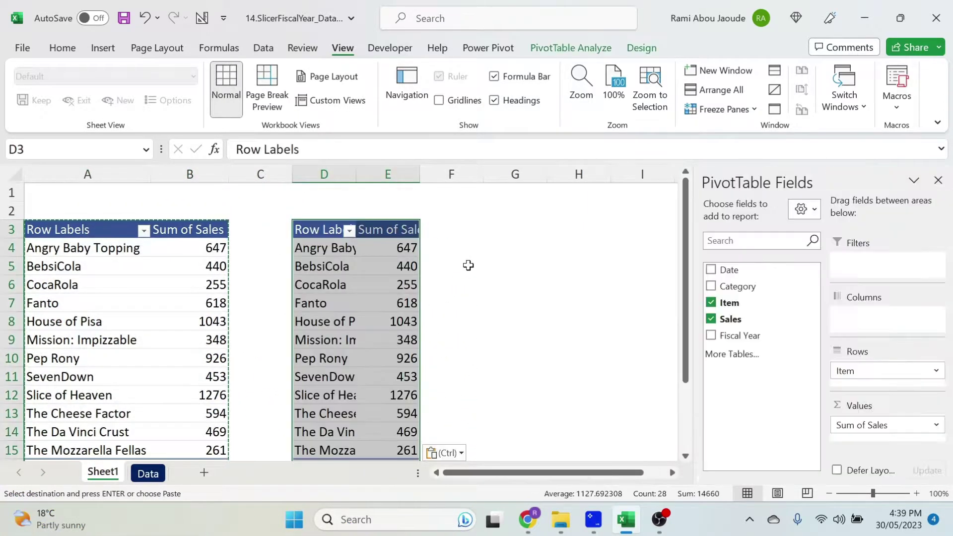
left_click(711, 303)
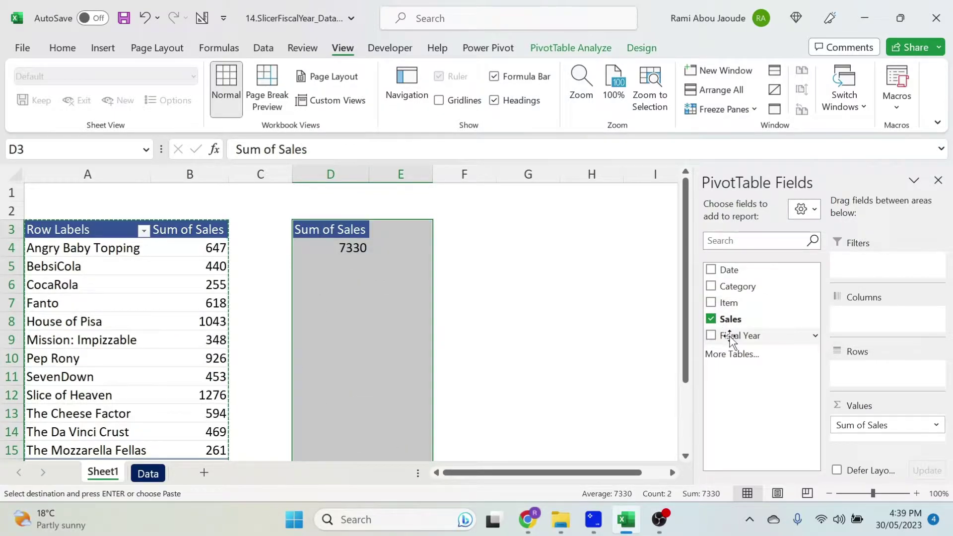
left_click_drag(730, 339, 863, 372)
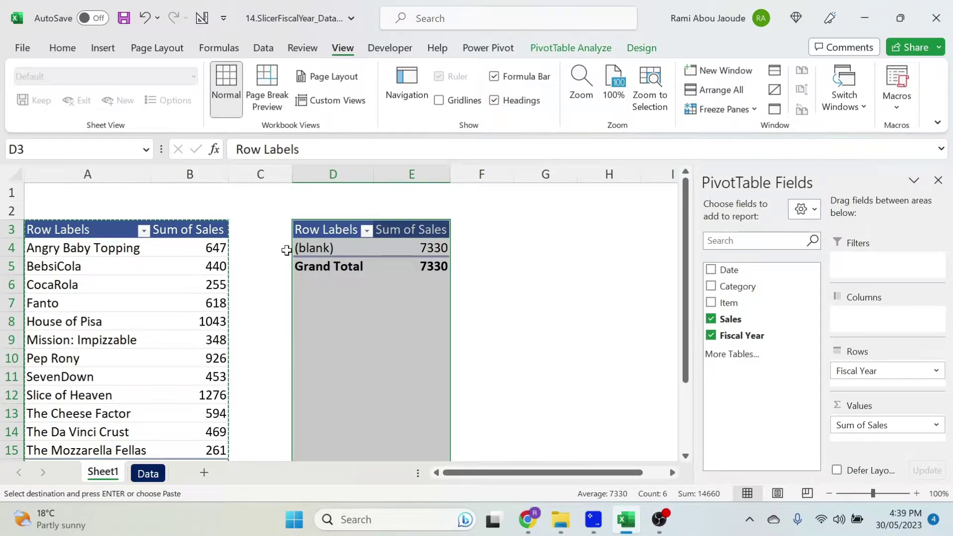
Step: Add a Fiscal Year slicer and place it below the second pivot table
left_click(109, 275)
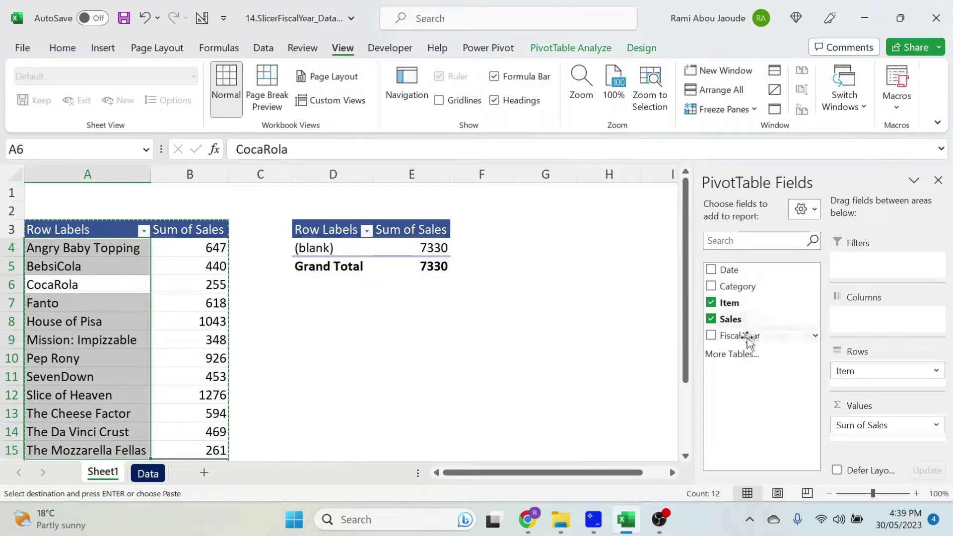
right_click(748, 336)
left_click(796, 421)
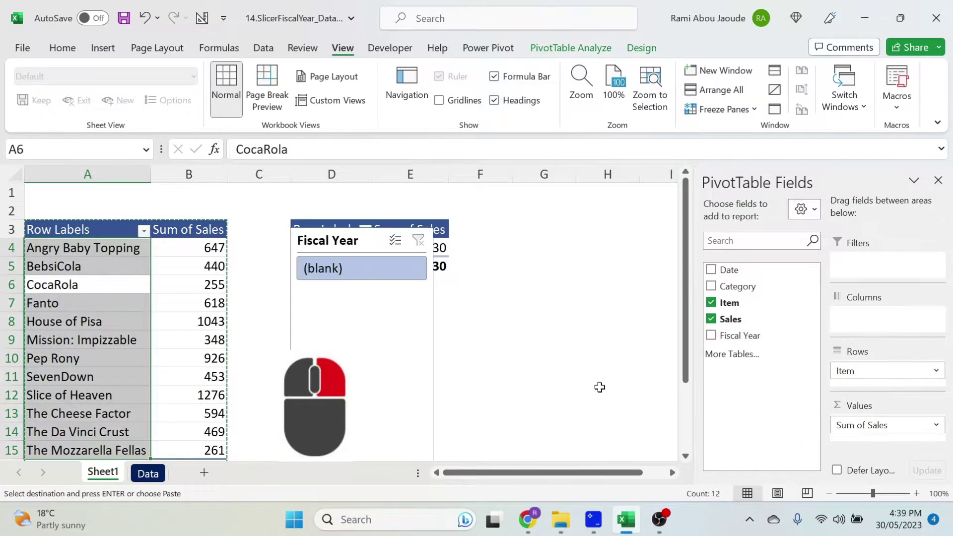
left_click_drag(376, 253, 367, 198)
left_click_drag(361, 426, 382, 369)
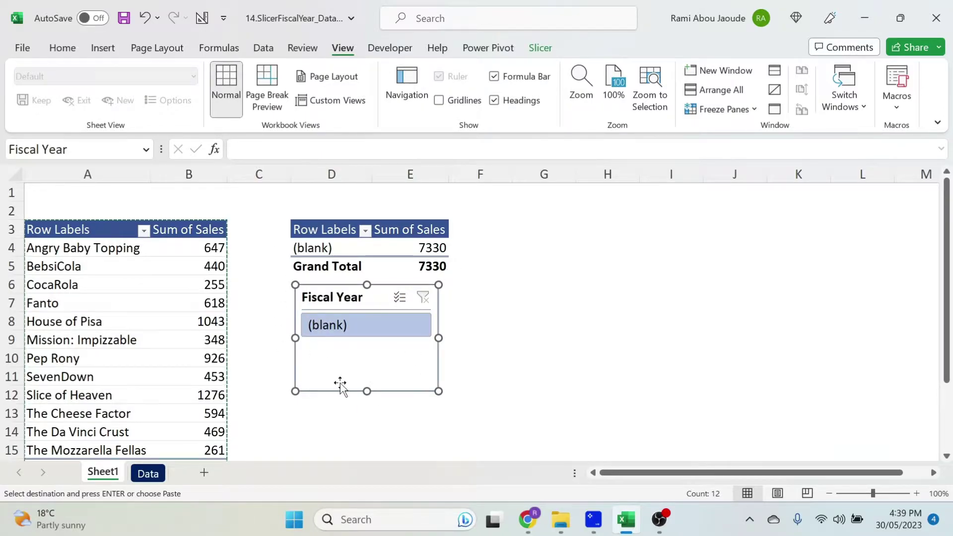
Step: Connect the slicer to PivotTable4 through Report Connections
right_click(346, 296)
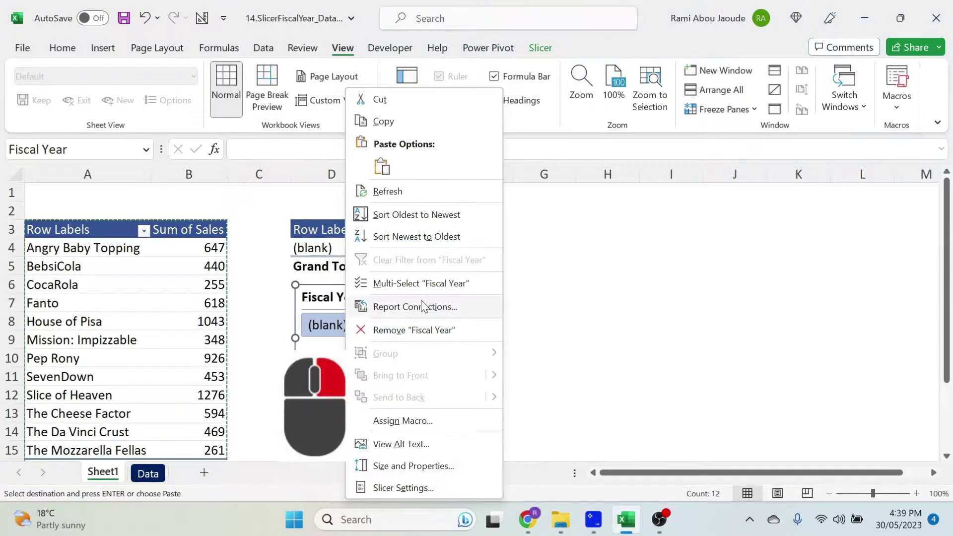
left_click(433, 307)
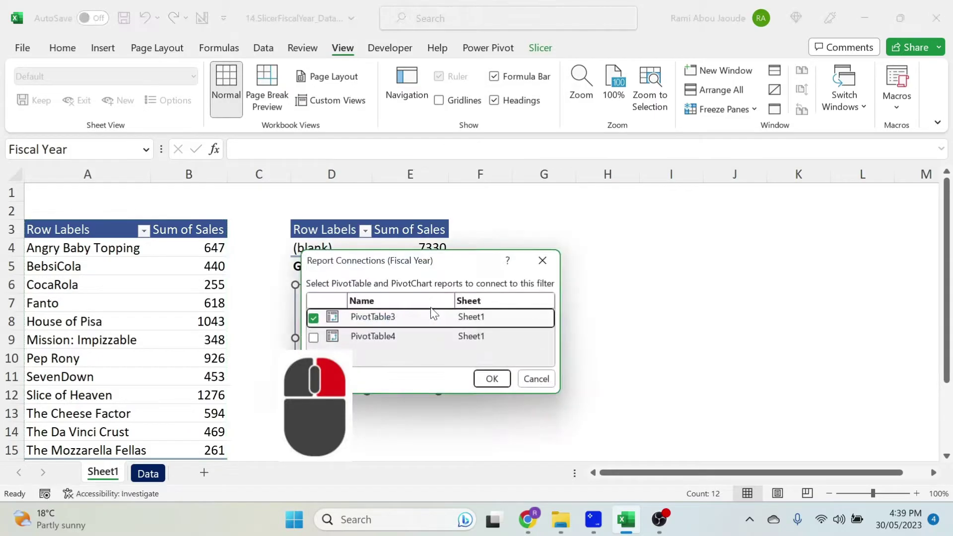
left_click(313, 337)
left_click(492, 379)
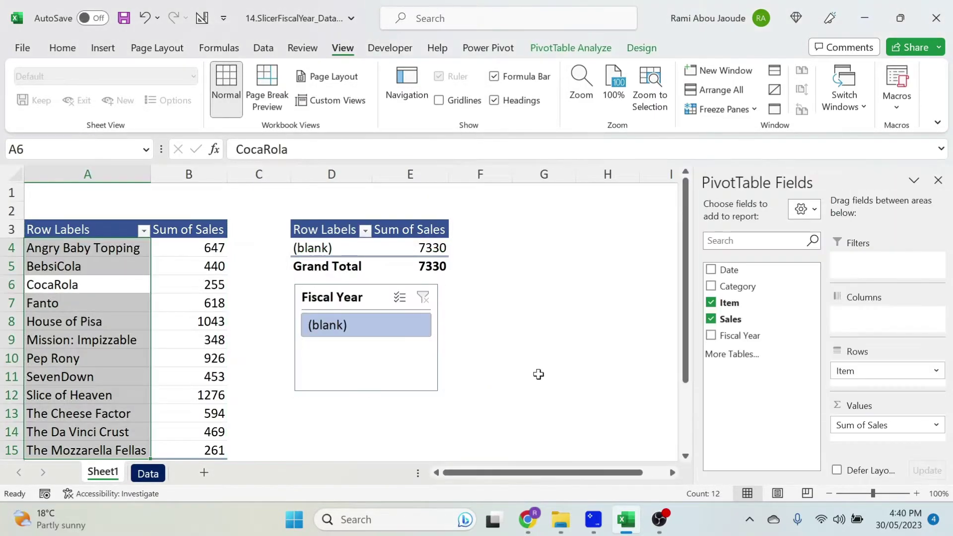
Step: On the Data sheet, enter =VLOOKUP(A2,G:I,3,FALSE) in E2
left_click(148, 473)
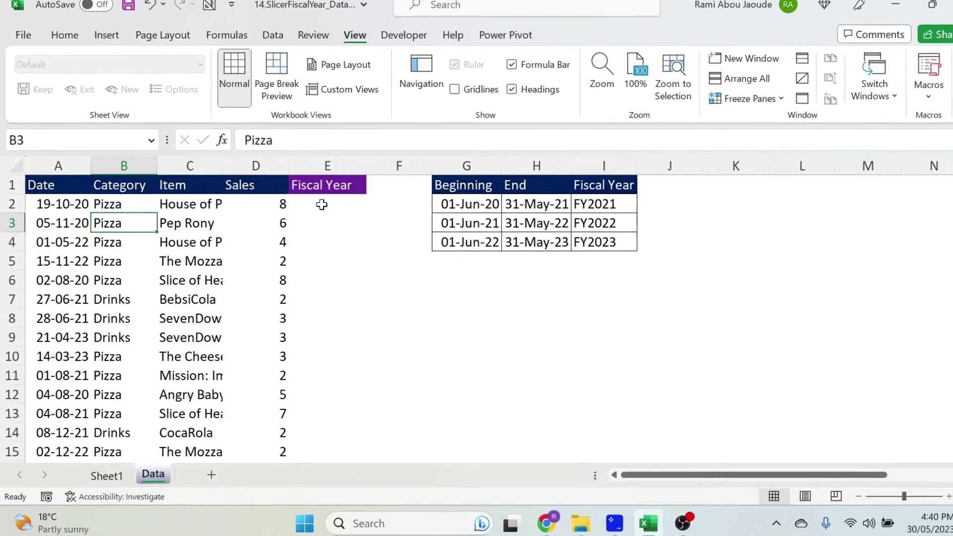
left_click(317, 210)
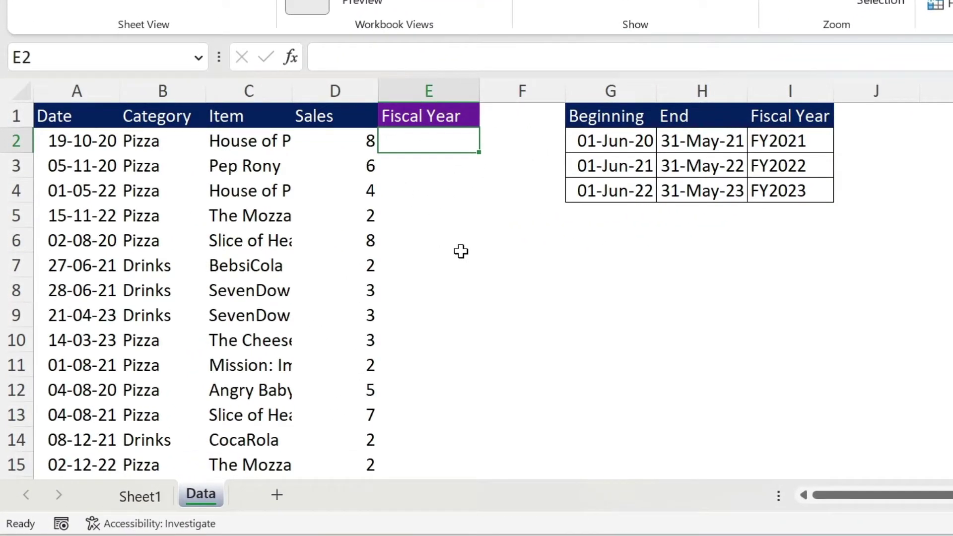
left_click(345, 50)
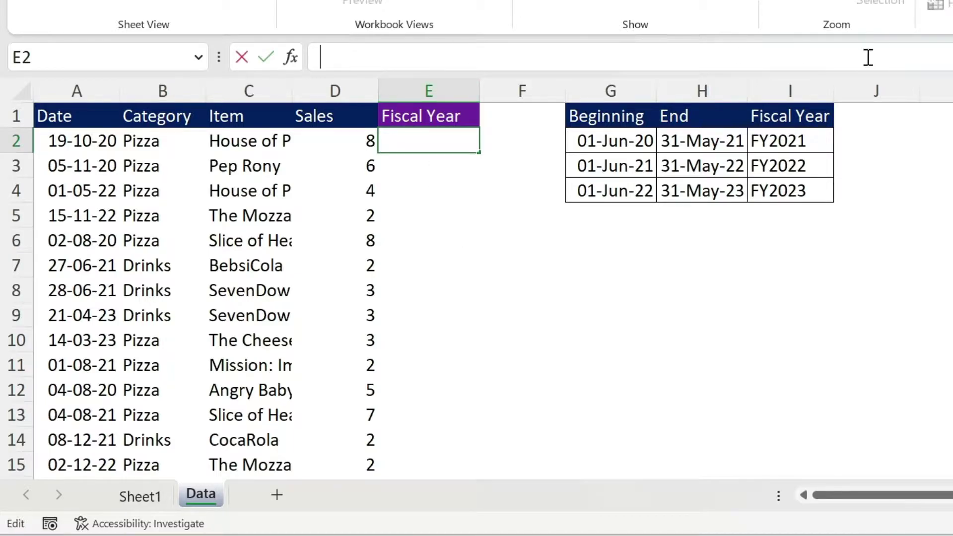
type("=vl")
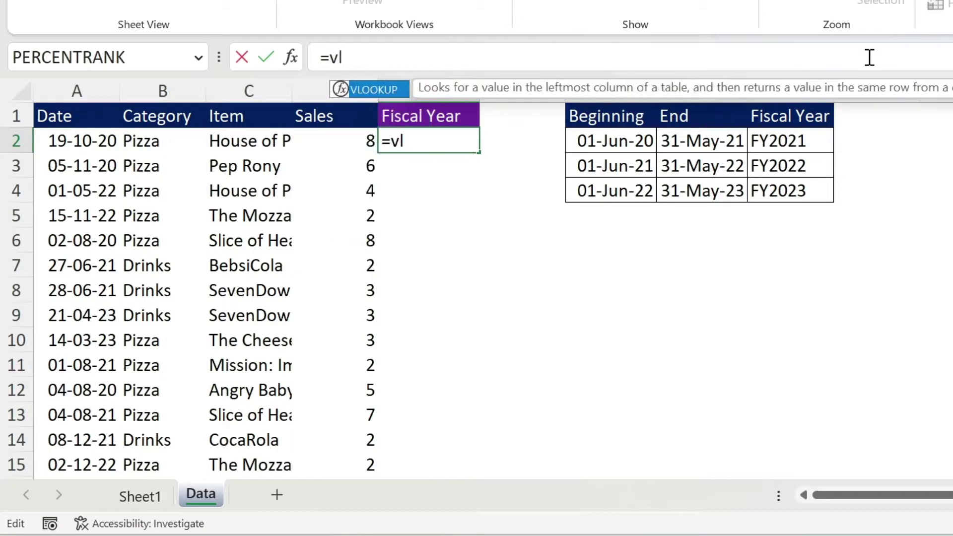
type("ookup(")
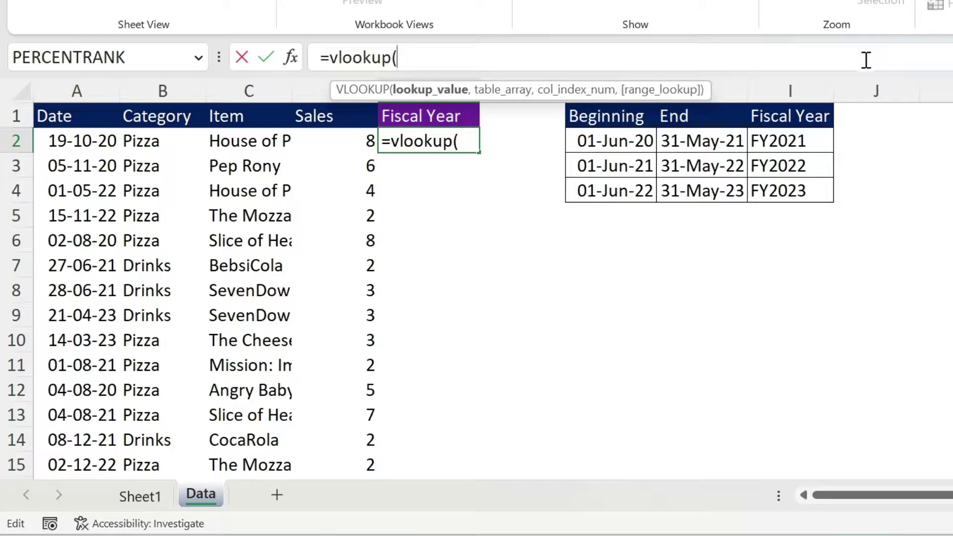
left_click(86, 140)
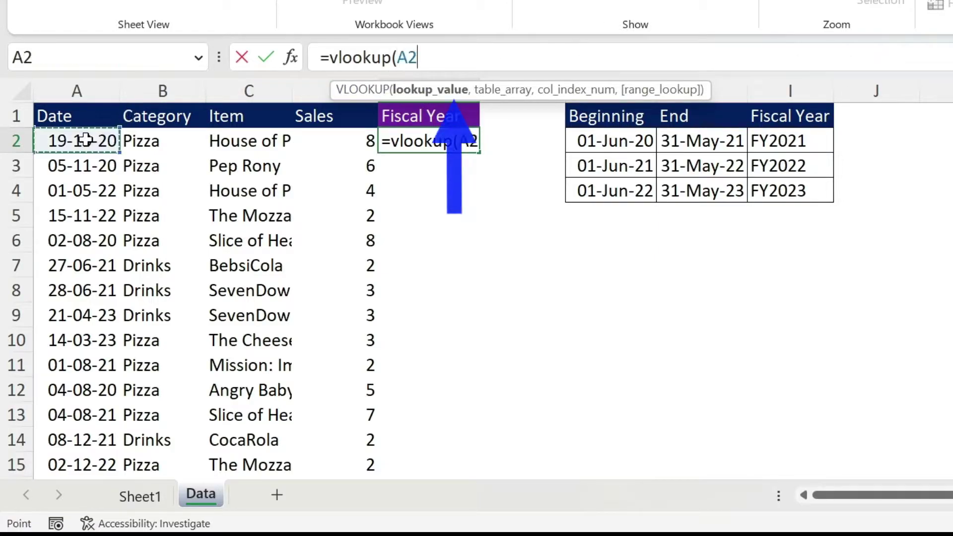
type(",")
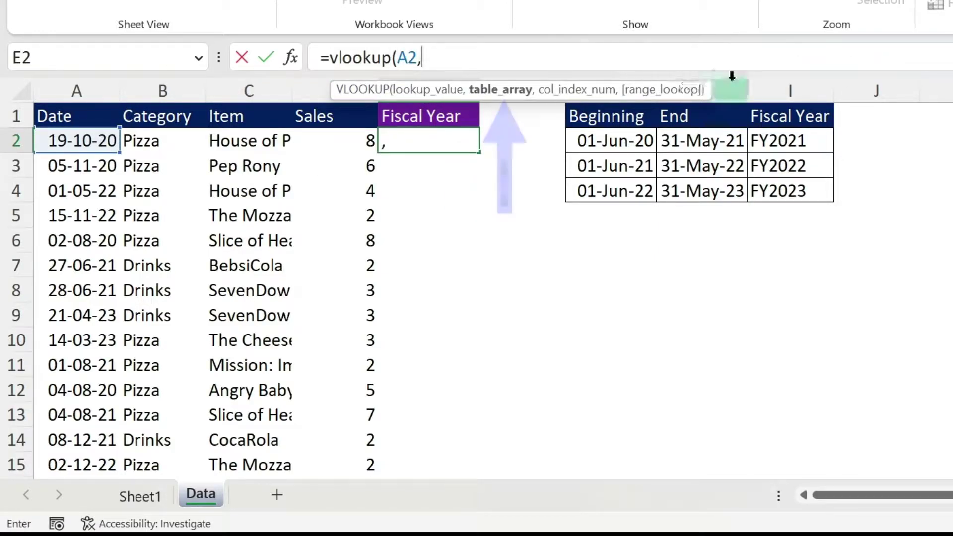
left_click_drag(750, 76, 610, 77)
type(",")
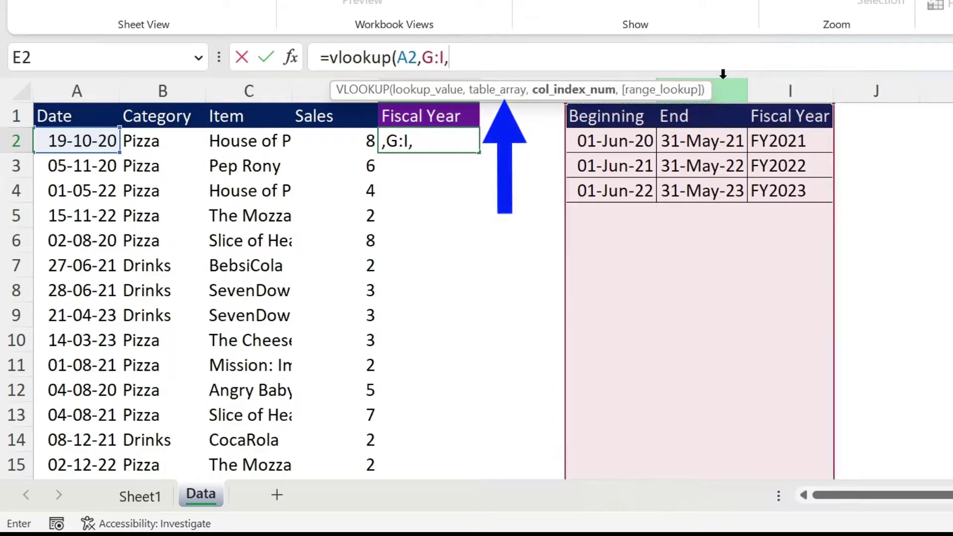
type("3")
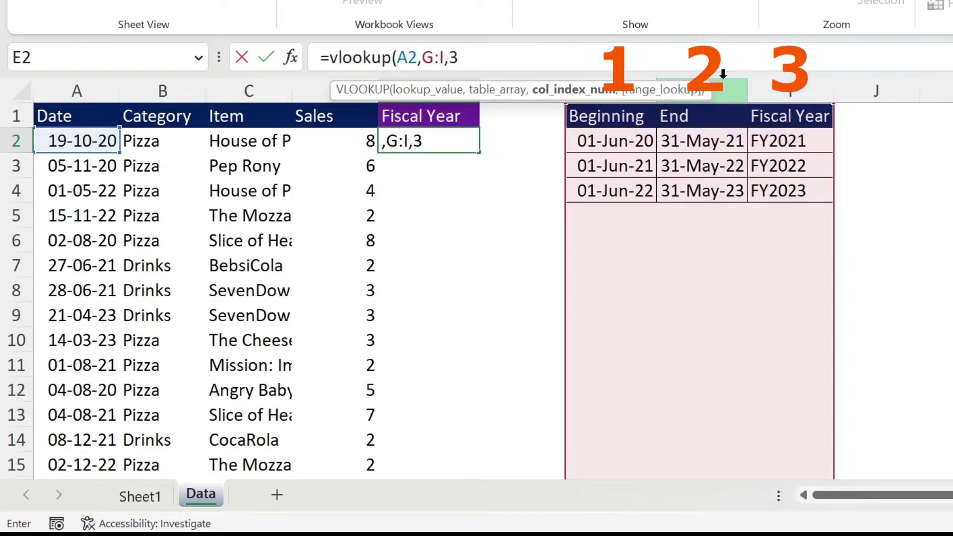
type(",")
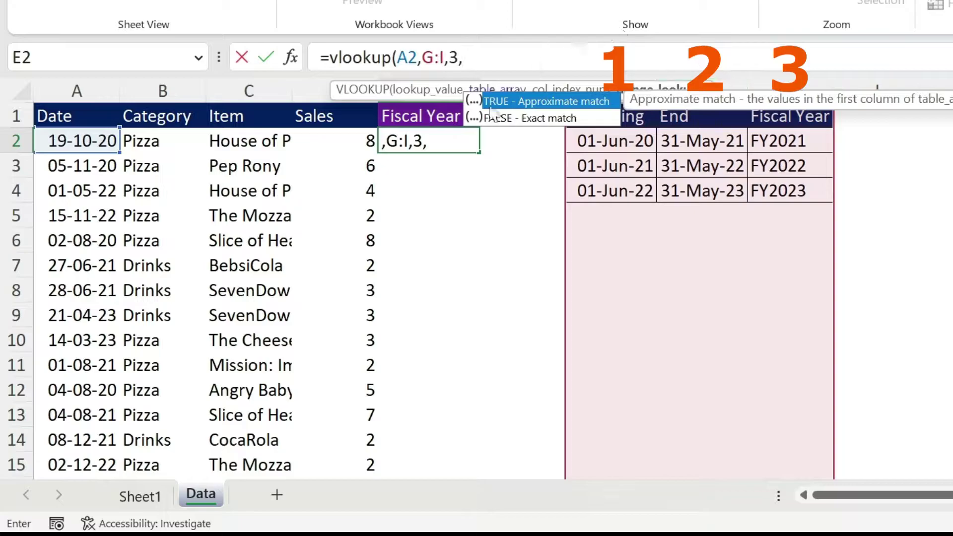
key("Down")
key("Tab")
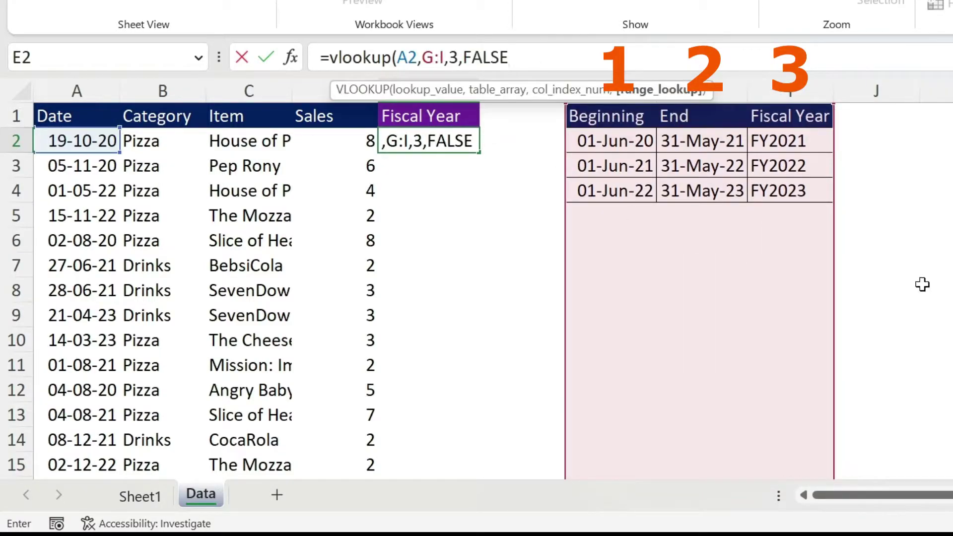
type(")")
key("Return")
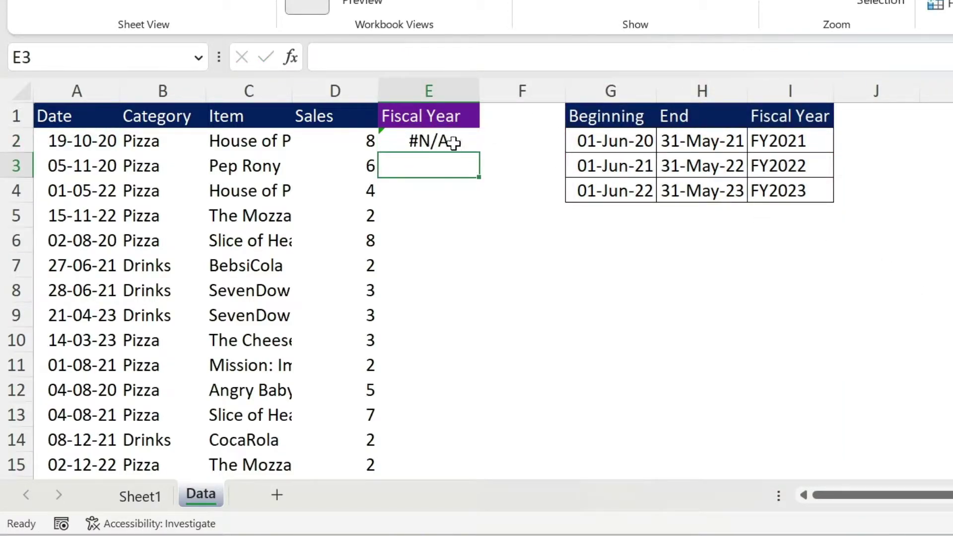
Step: Fill the E2 lookup formula down column E, producing #N/A in every row
left_click(453, 143)
left_click(481, 160)
left_click(467, 144)
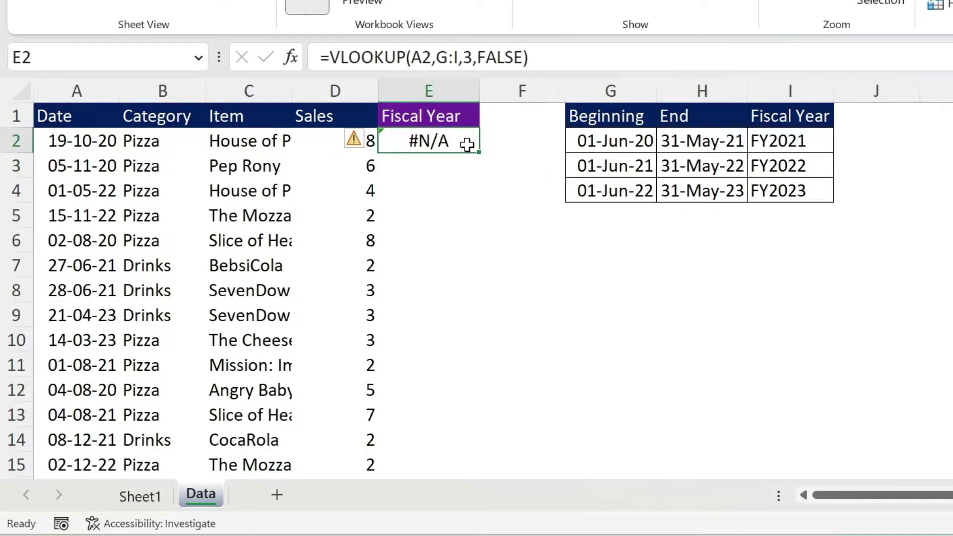
double_click(477, 151)
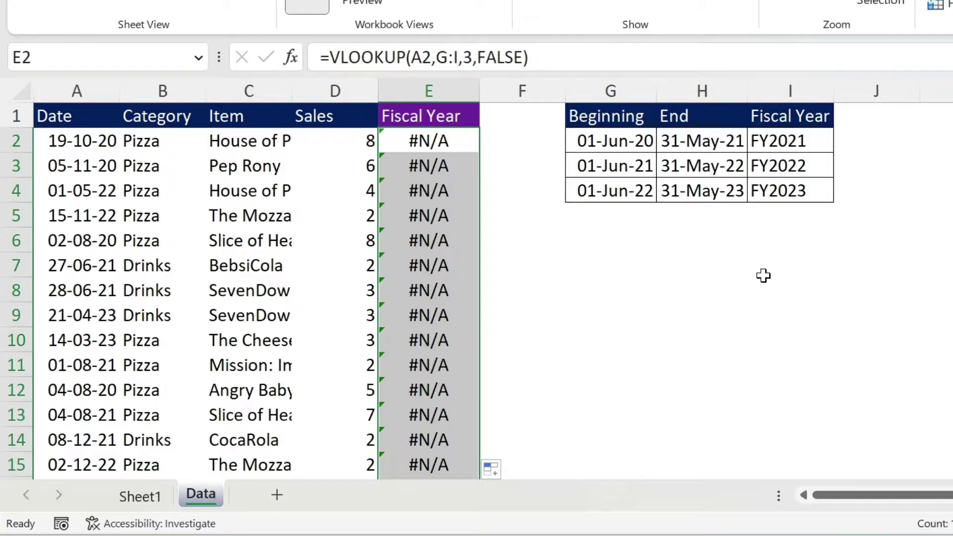
Step: Change E2's FALSE to TRUE and refill column E, giving FY2021–FY2023 per date
left_click(449, 143)
double_click(501, 57)
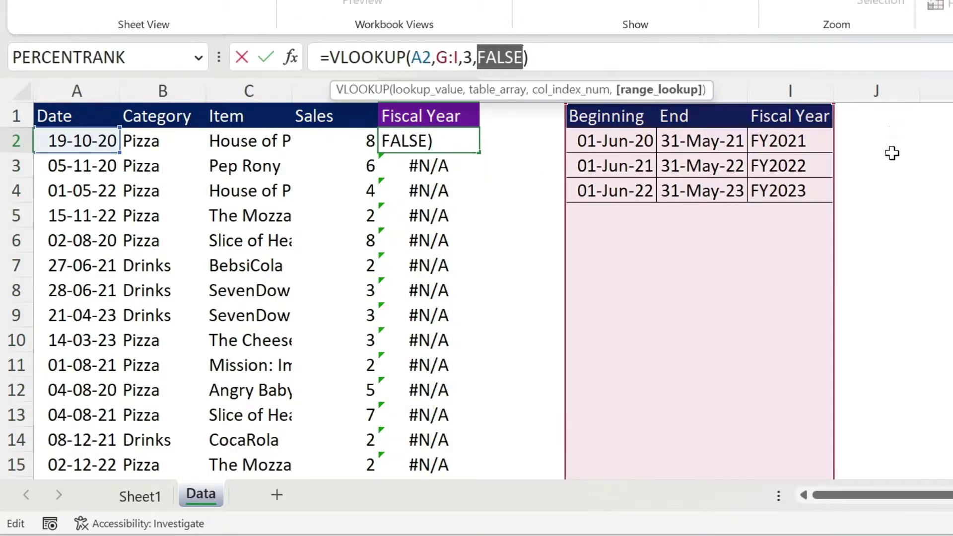
type("TRUE")
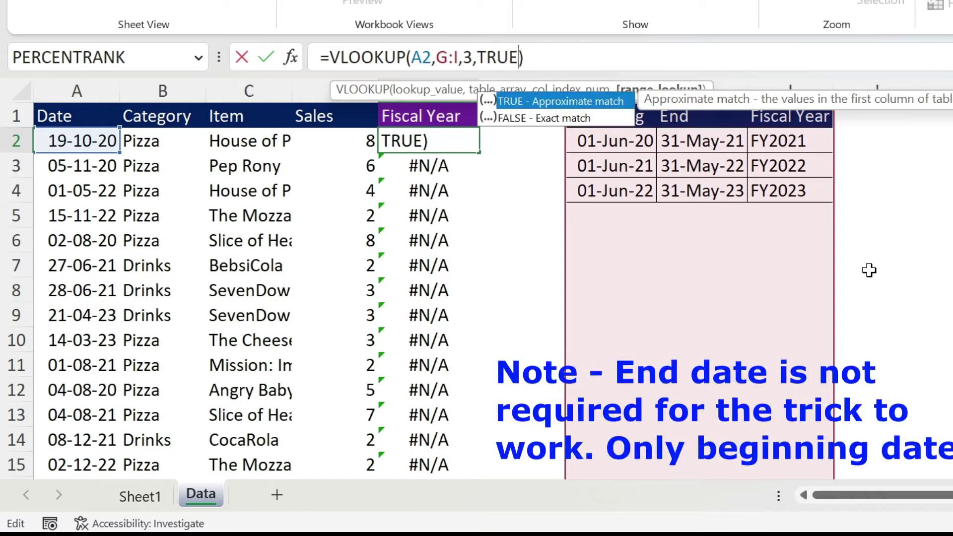
key("Return")
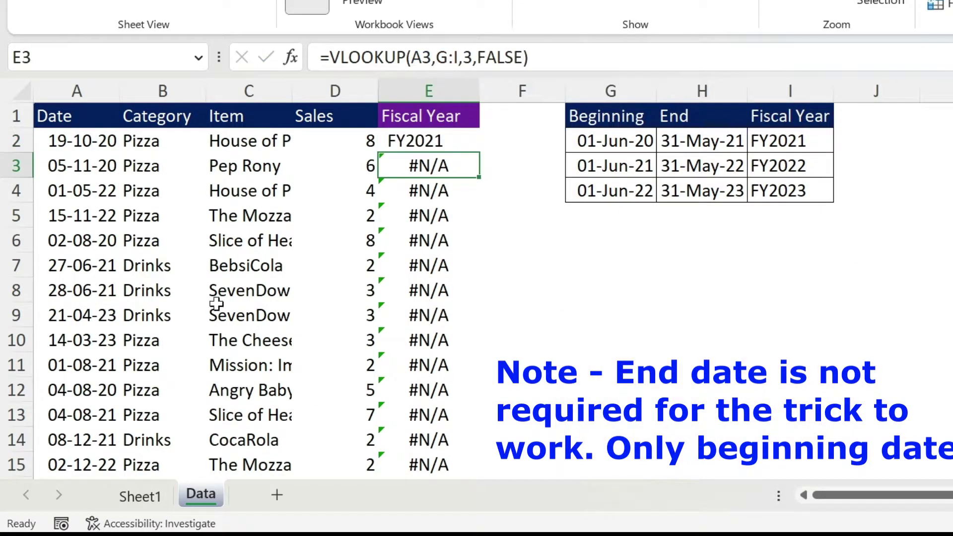
left_click(422, 144)
double_click(480, 148)
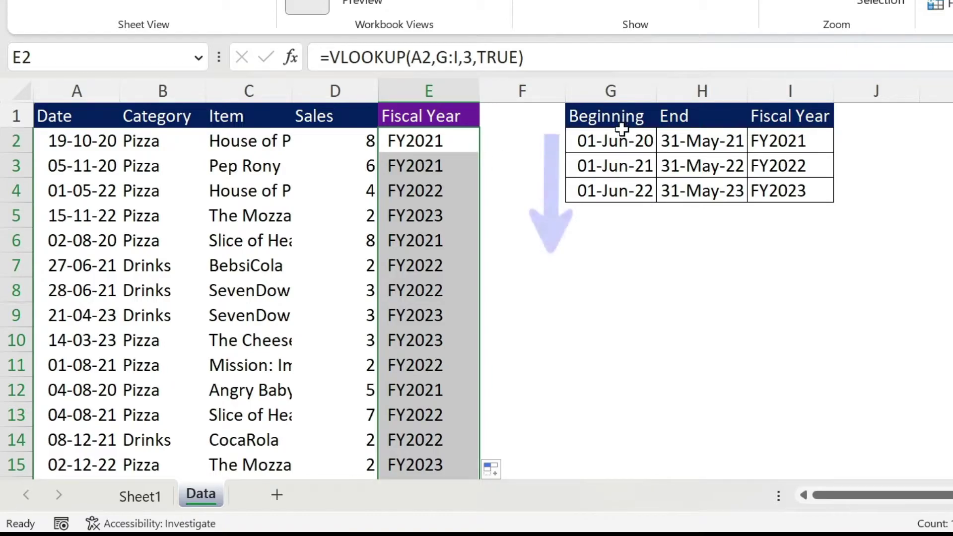
left_click_drag(611, 138, 629, 190)
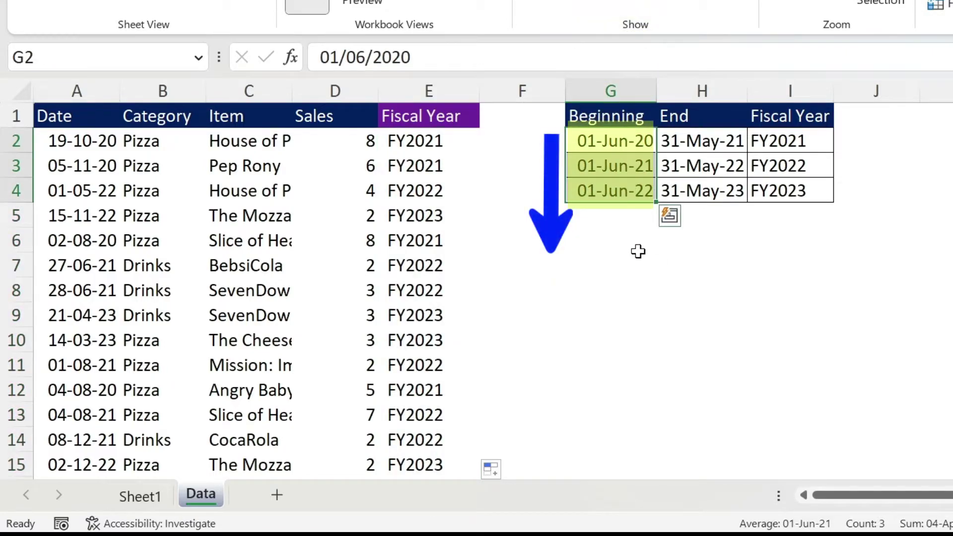
left_click(606, 149)
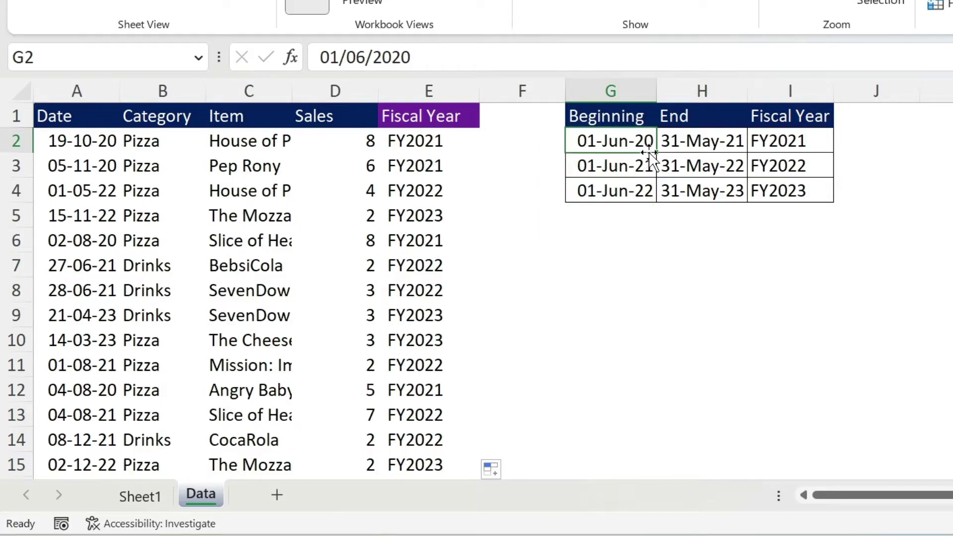
left_click(583, 161)
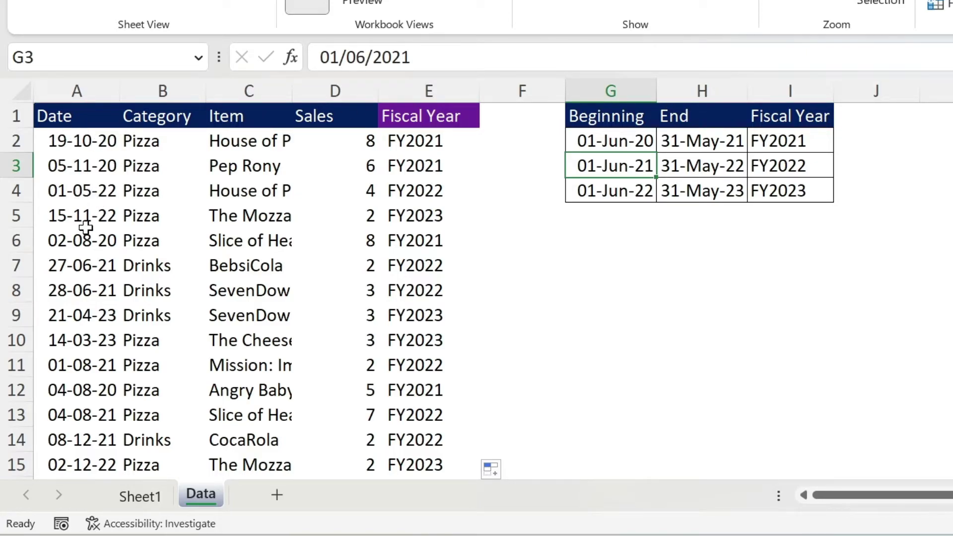
left_click(79, 191)
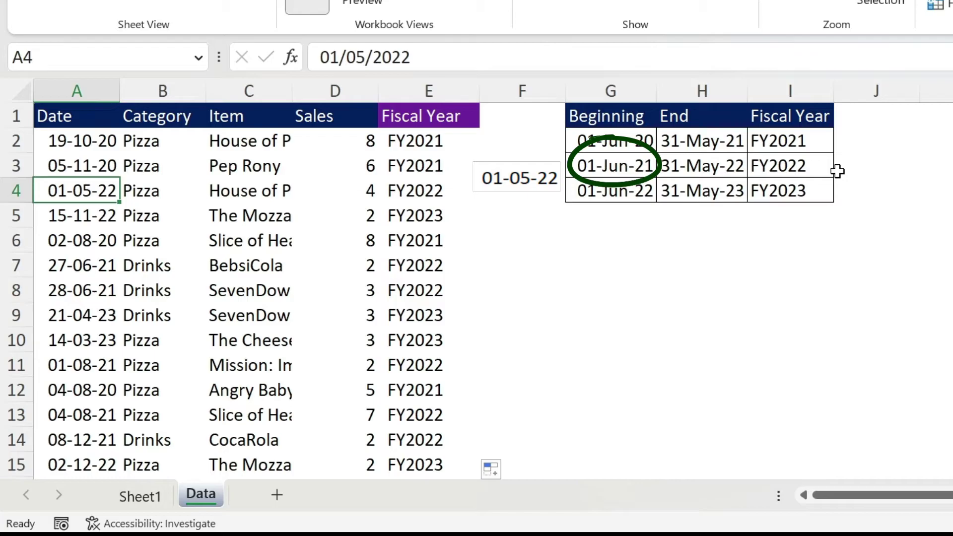
Step: Refresh the pivot tables on Sheet1 to pick up the new fiscal years
key("Return")
left_click(139, 496)
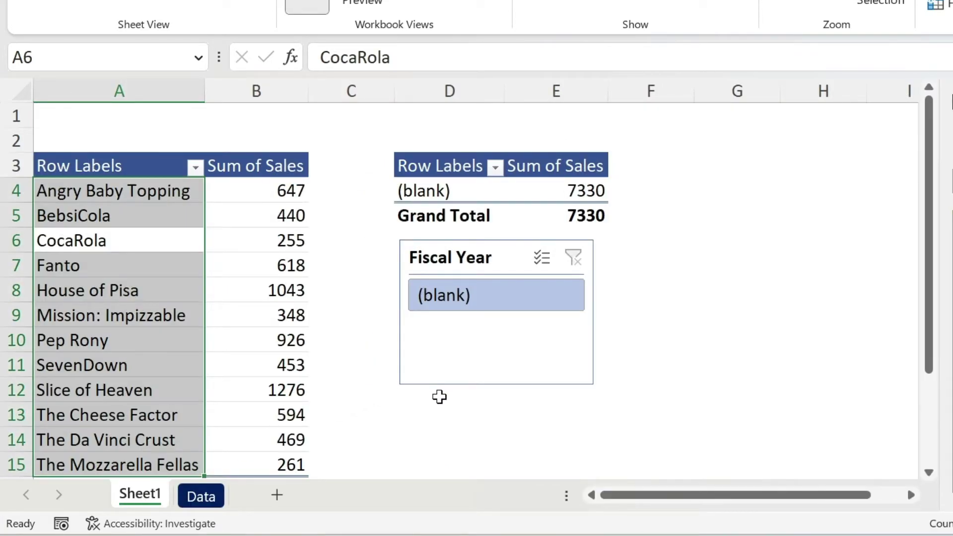
right_click(138, 243)
left_click(196, 180)
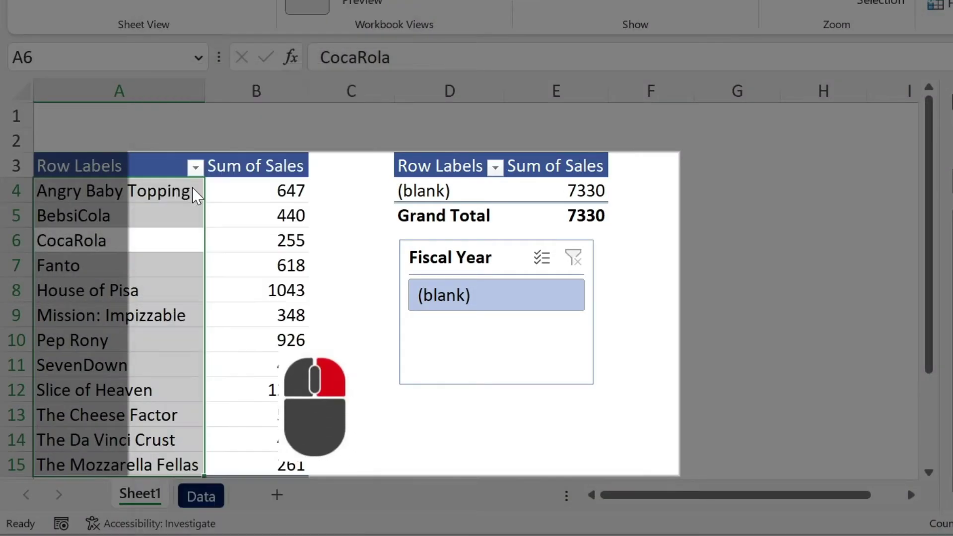
Step: Move the slicer below the pivot, filter to FY2023, and return to the Data sheet
left_click_drag(556, 268, 493, 332)
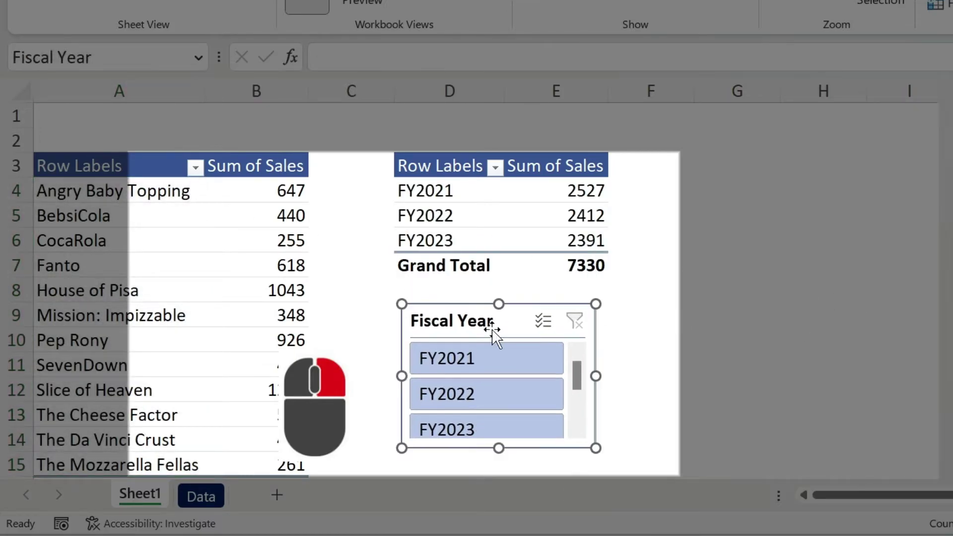
left_click(496, 404)
left_click(495, 363)
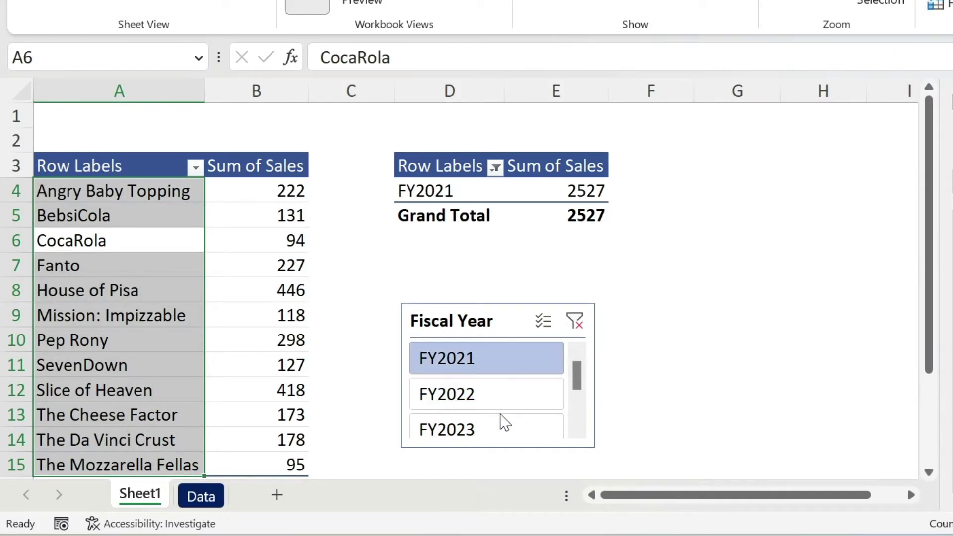
left_click(491, 430)
left_click(554, 259)
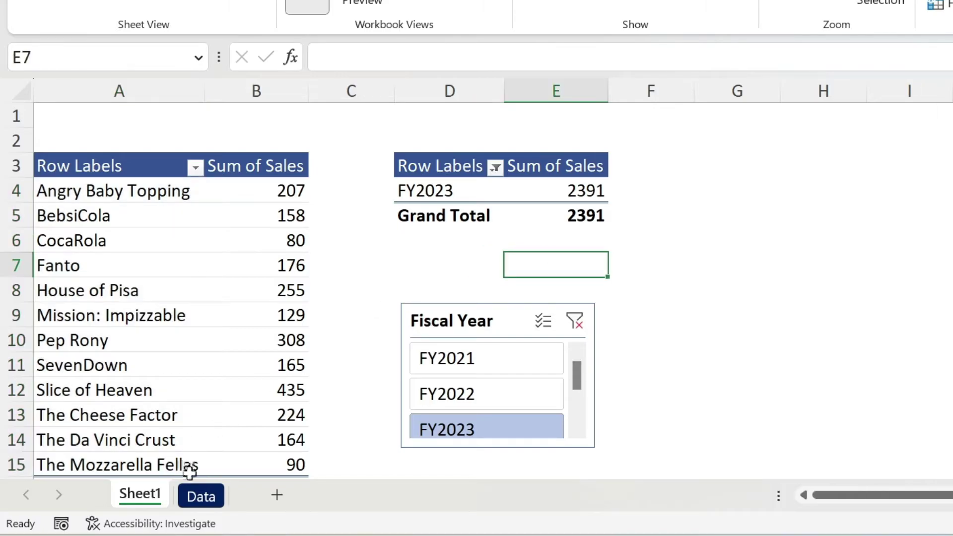
left_click(201, 494)
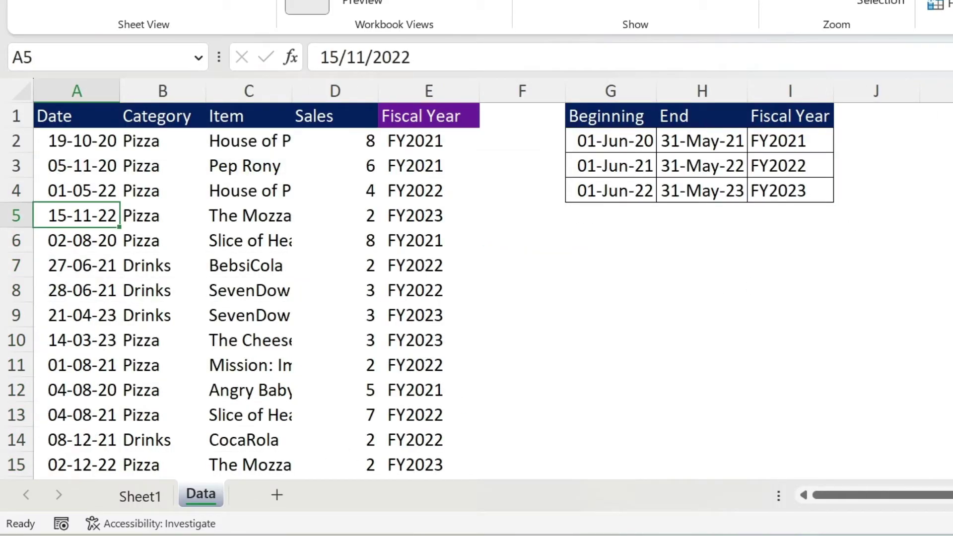
Step: Drag the 1/4/7 → A/B/C numeric table from P:R into columns K:M
left_click_drag(821, 256, 873, 209)
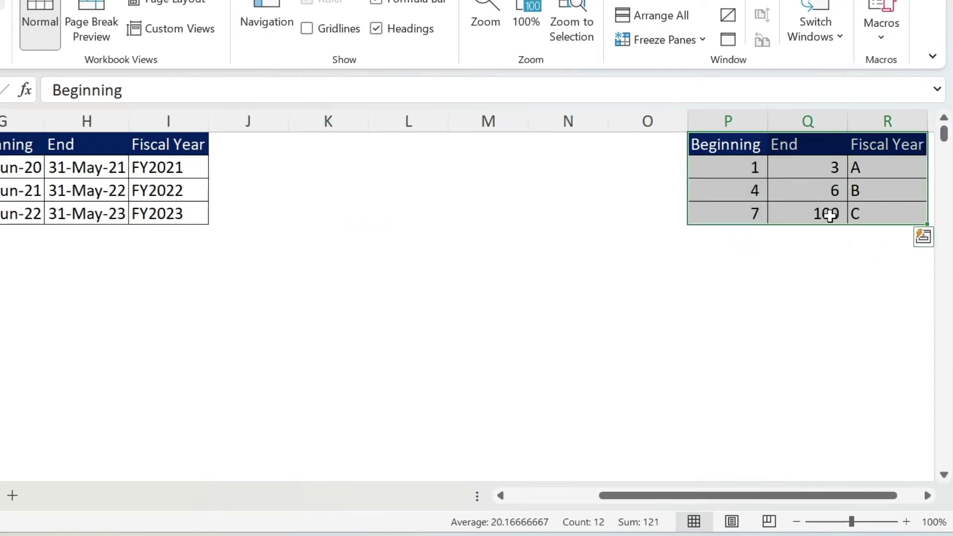
left_click_drag(819, 231, 431, 228)
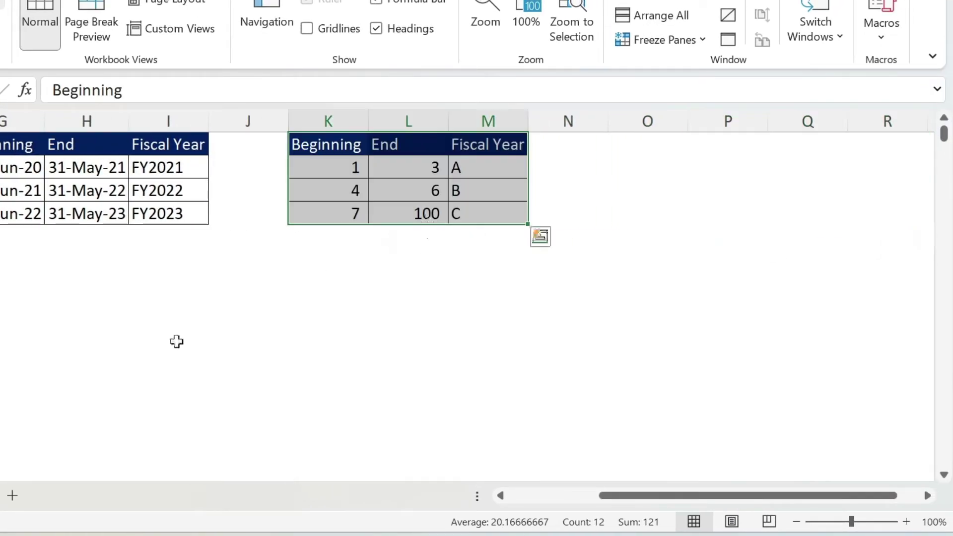
left_click_drag(328, 328, 3, 375)
left_click(213, 304)
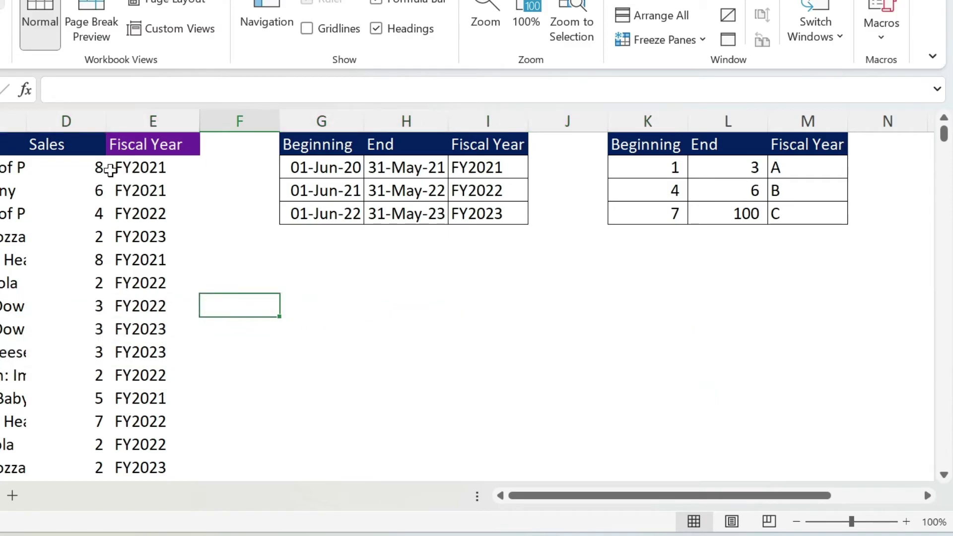
Step: Enter =VLOOKUP(D2,K:M,3,TRUE) in F2, returning C for sales value 8
left_click(231, 167)
left_click(118, 85)
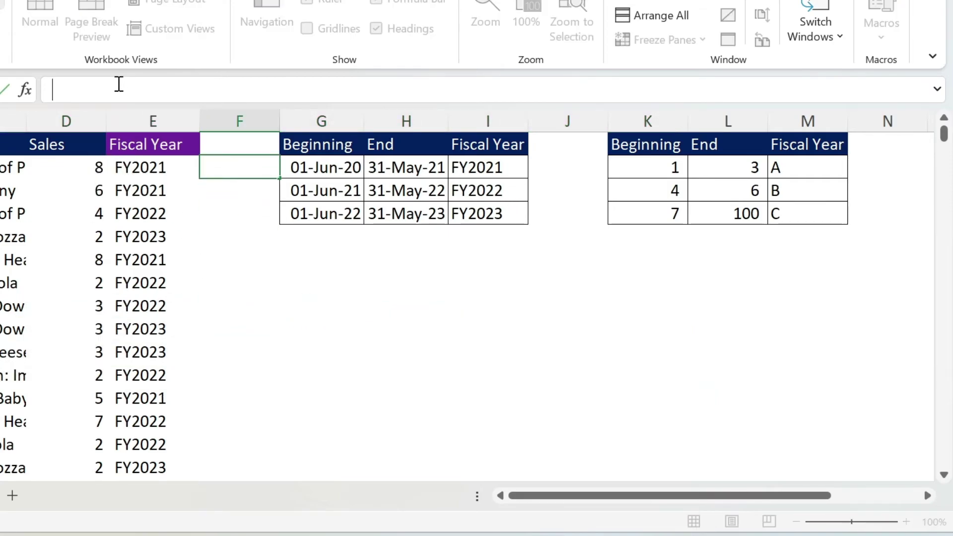
type("=vlookup(")
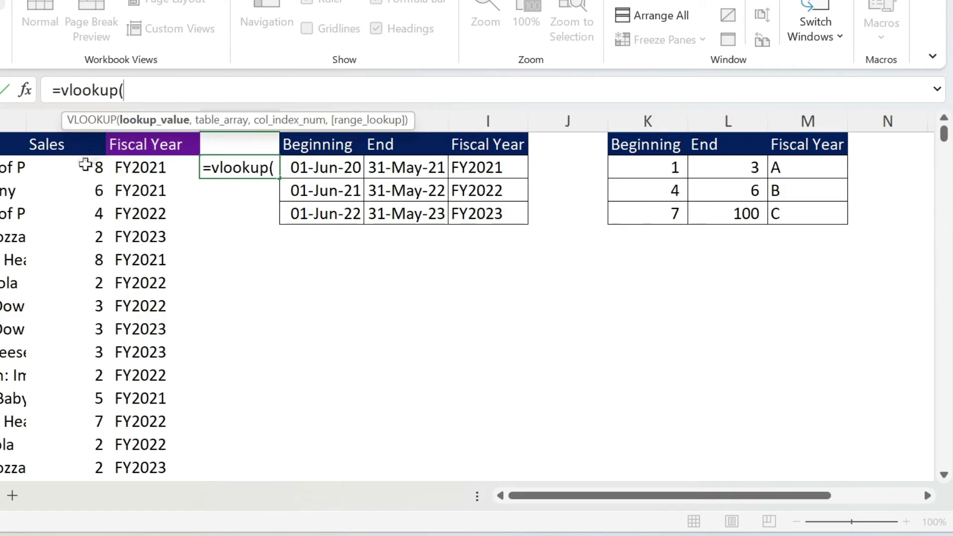
left_click(101, 165)
type(",")
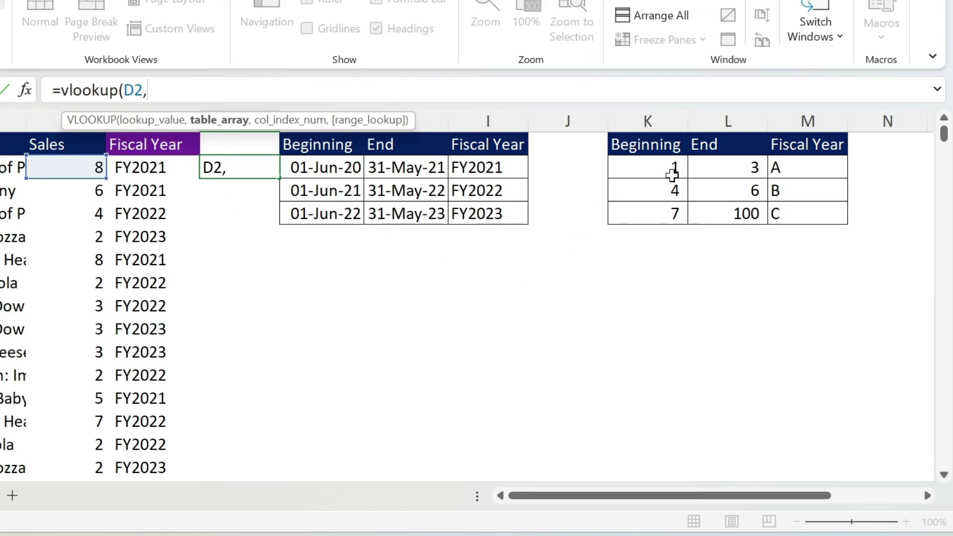
left_click_drag(663, 119, 814, 109)
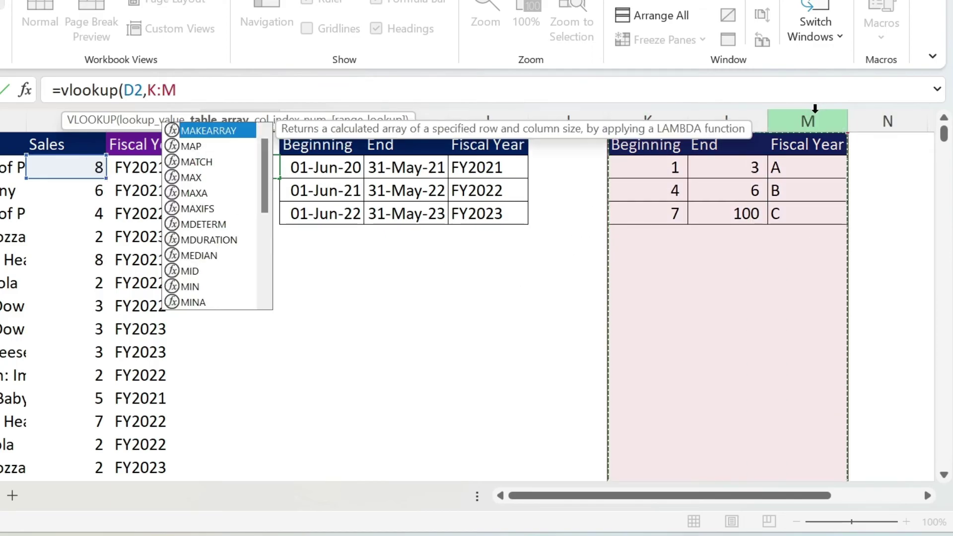
type(",3,")
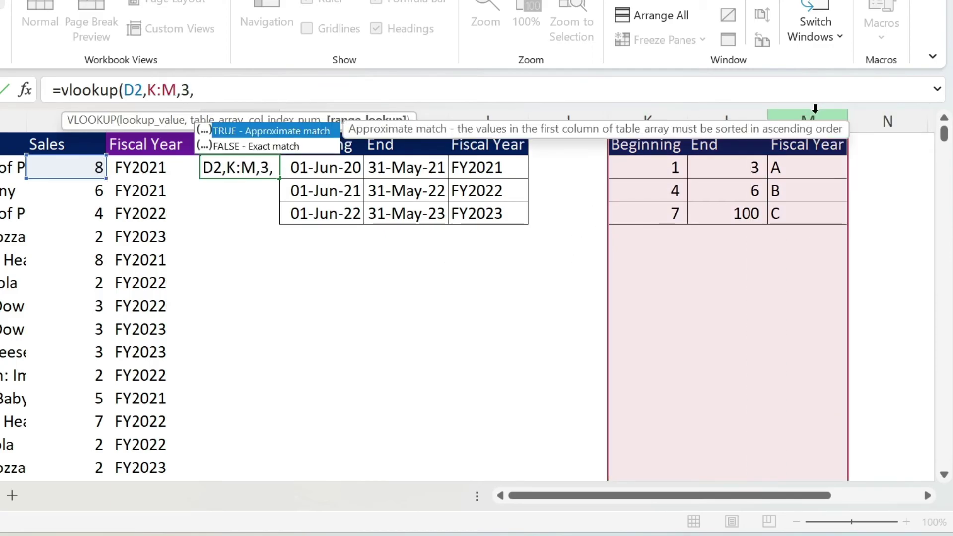
type("f")
key("BackSpace")
type("True)")
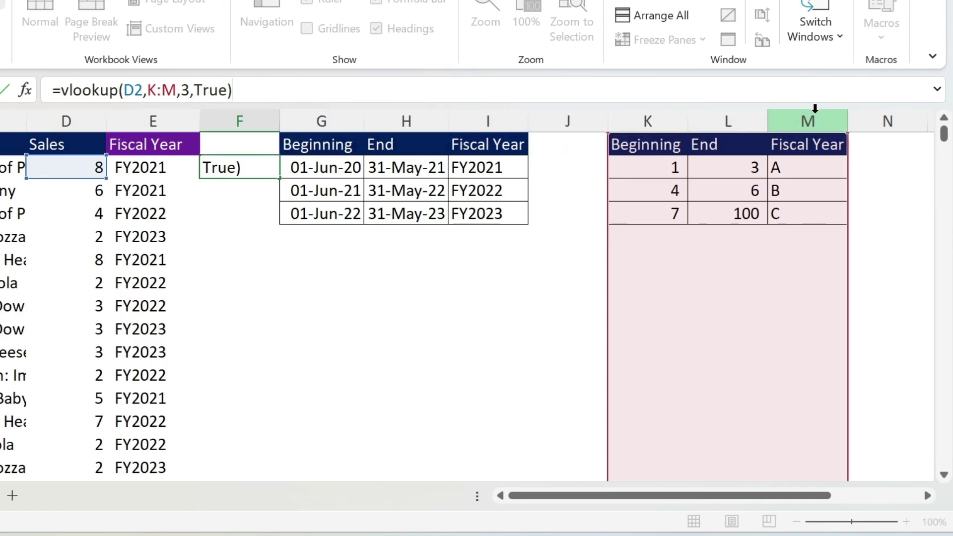
key("Return")
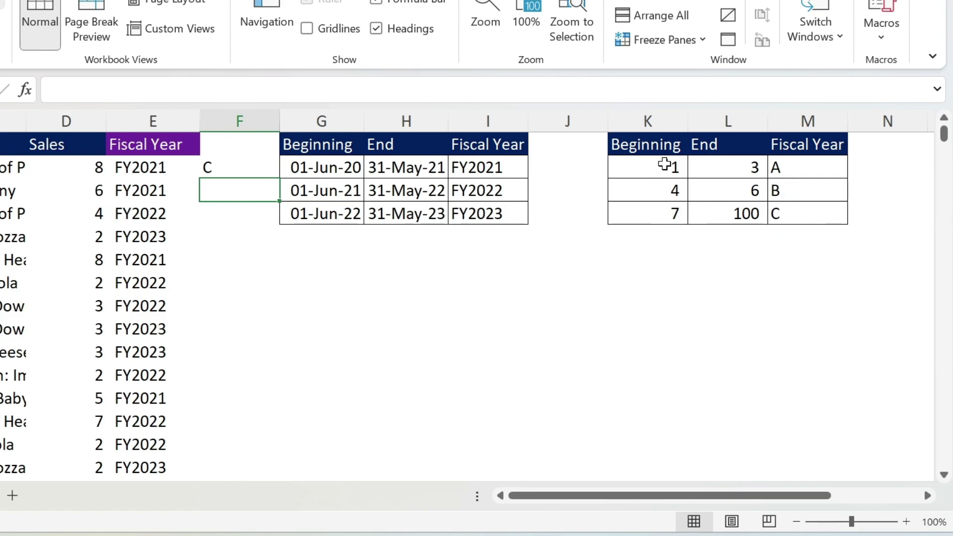
left_click_drag(665, 164, 661, 215)
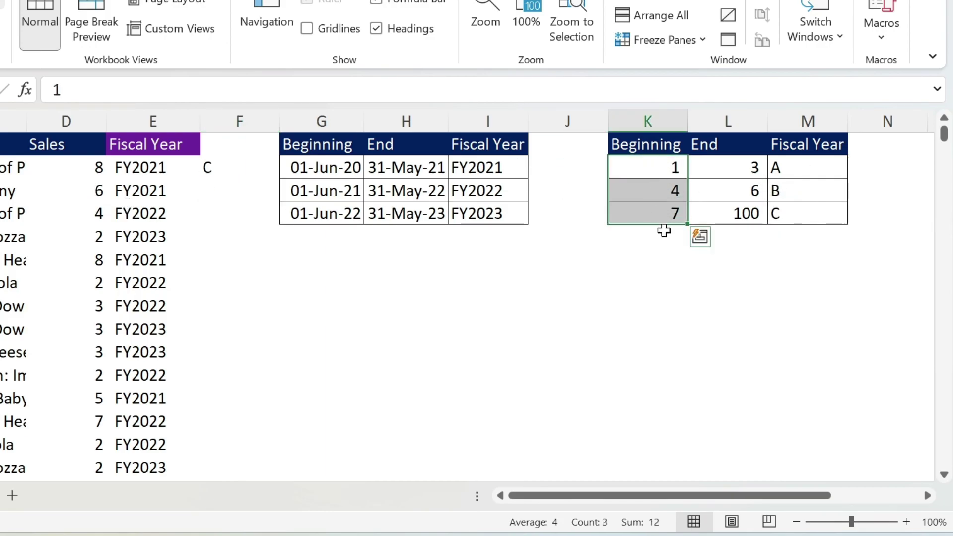